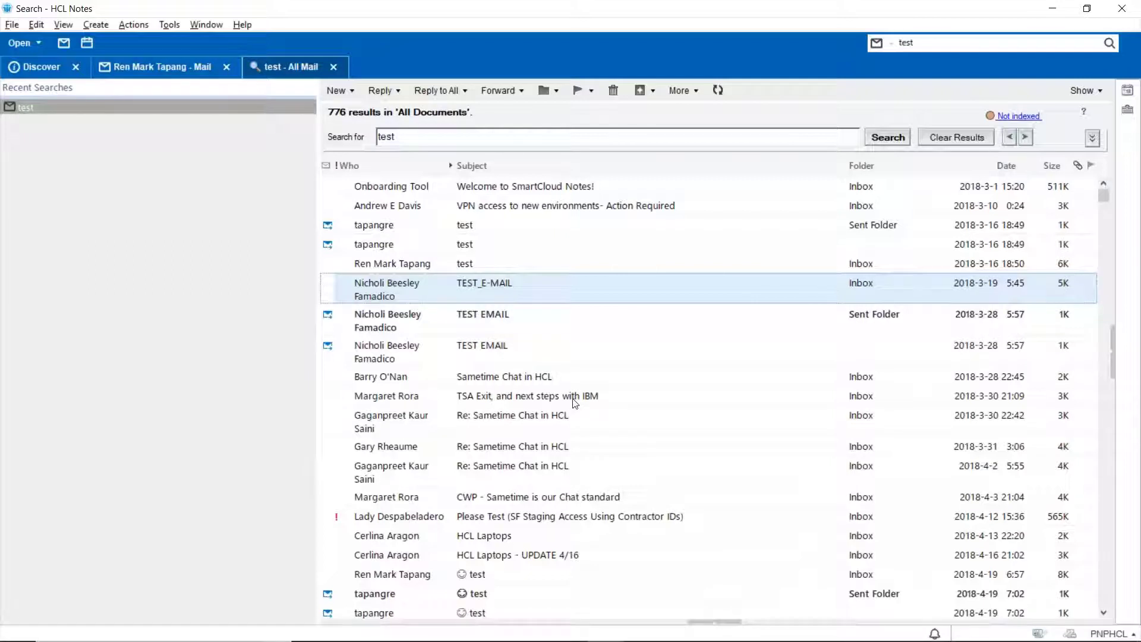
- Open the TEST_E-MAIL search result in its own tab
{"action": "double_click", "coordinate": [483, 288]}
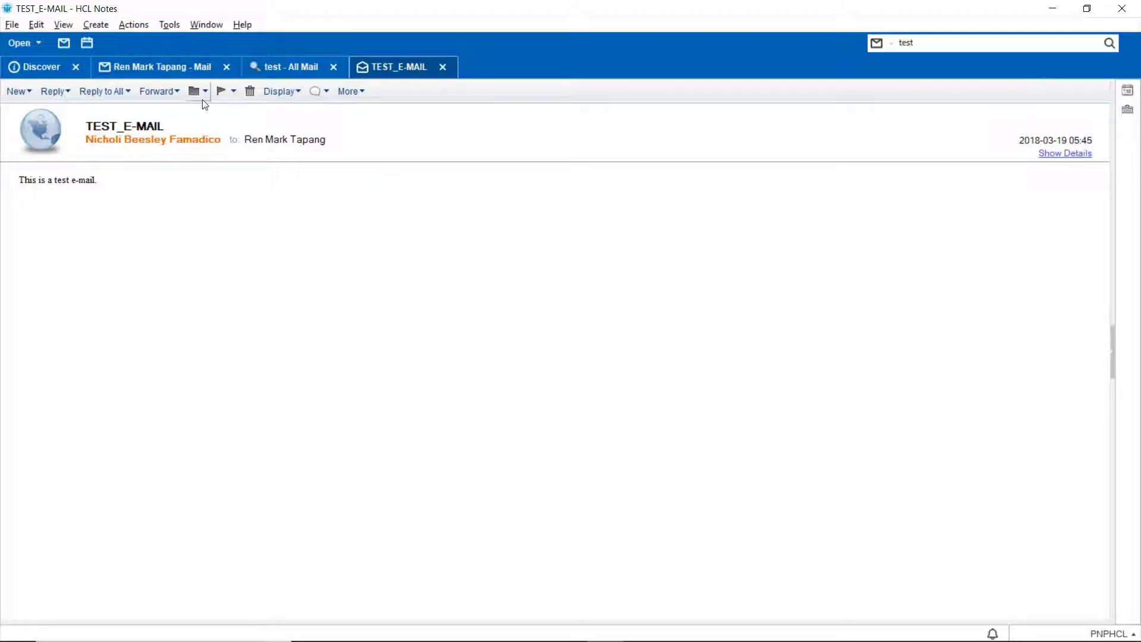
- Show the TEST_E-MAIL page source and copy all of its header text
{"action": "left_click", "coordinate": [64, 25]}
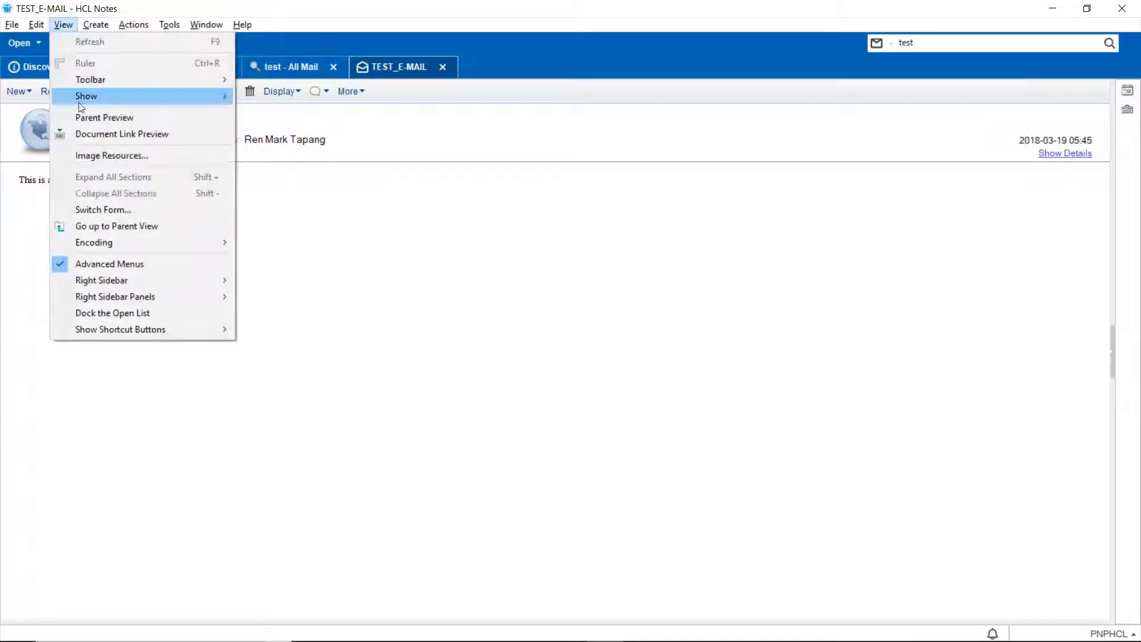
{"action": "mouse_move", "coordinate": [86, 96]}
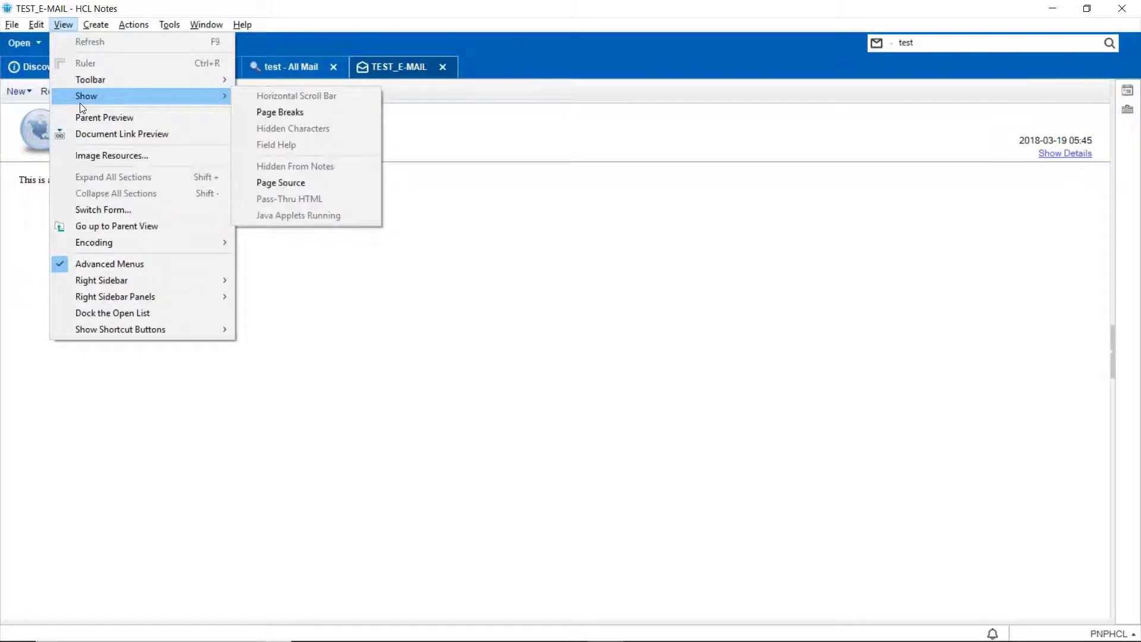
{"action": "left_click", "coordinate": [282, 182]}
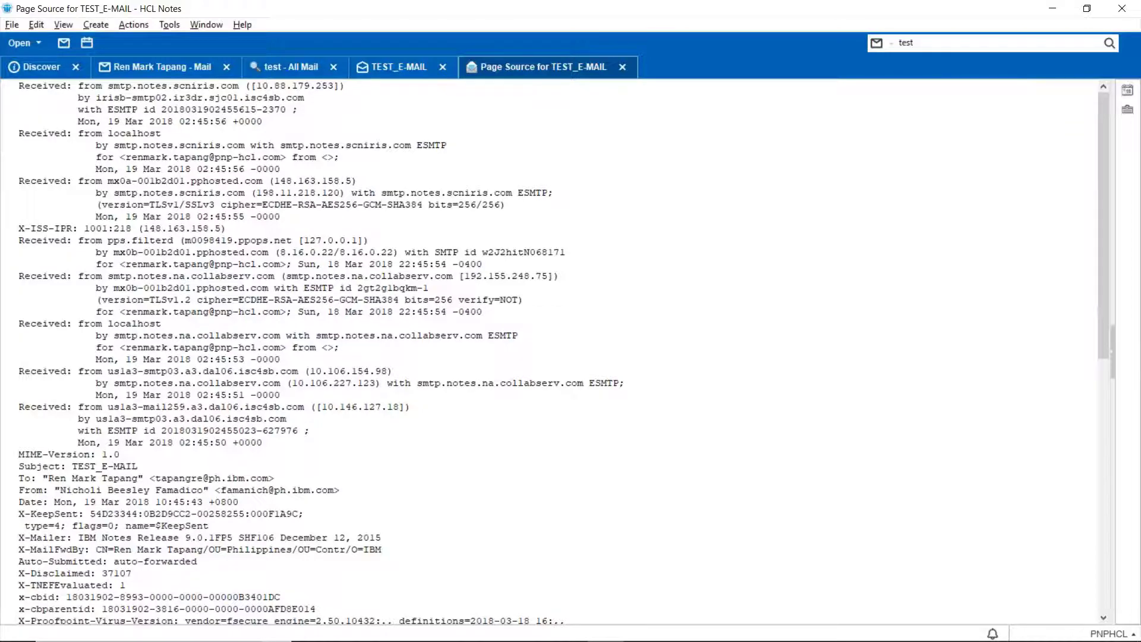
{"action": "key", "text": "ctrl+a"}
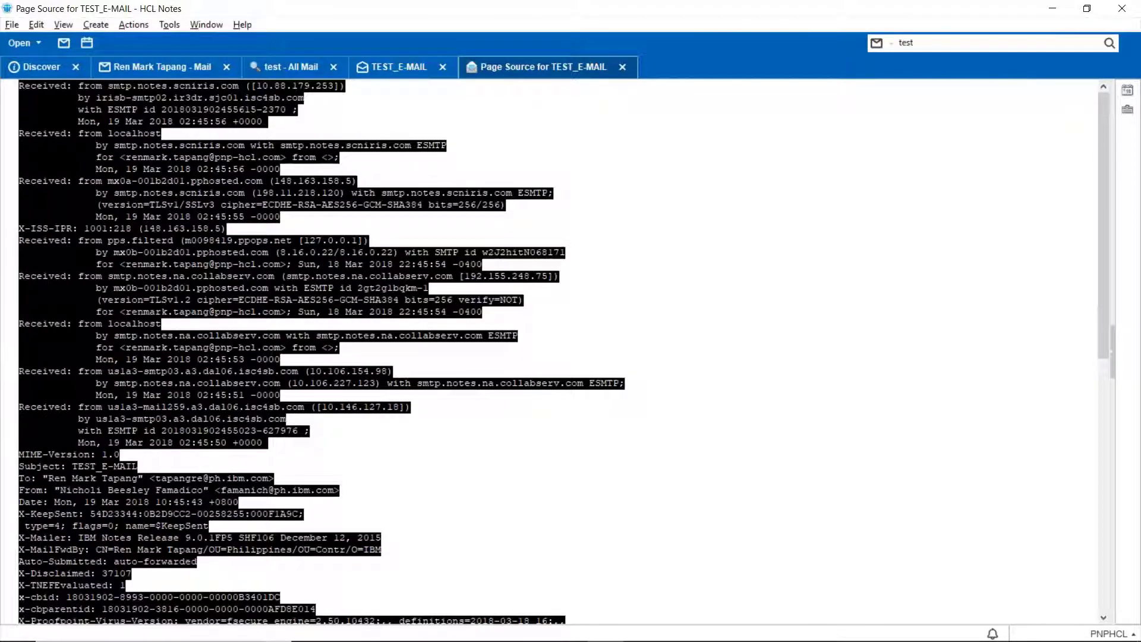
{"action": "right_click", "coordinate": [280, 178]}
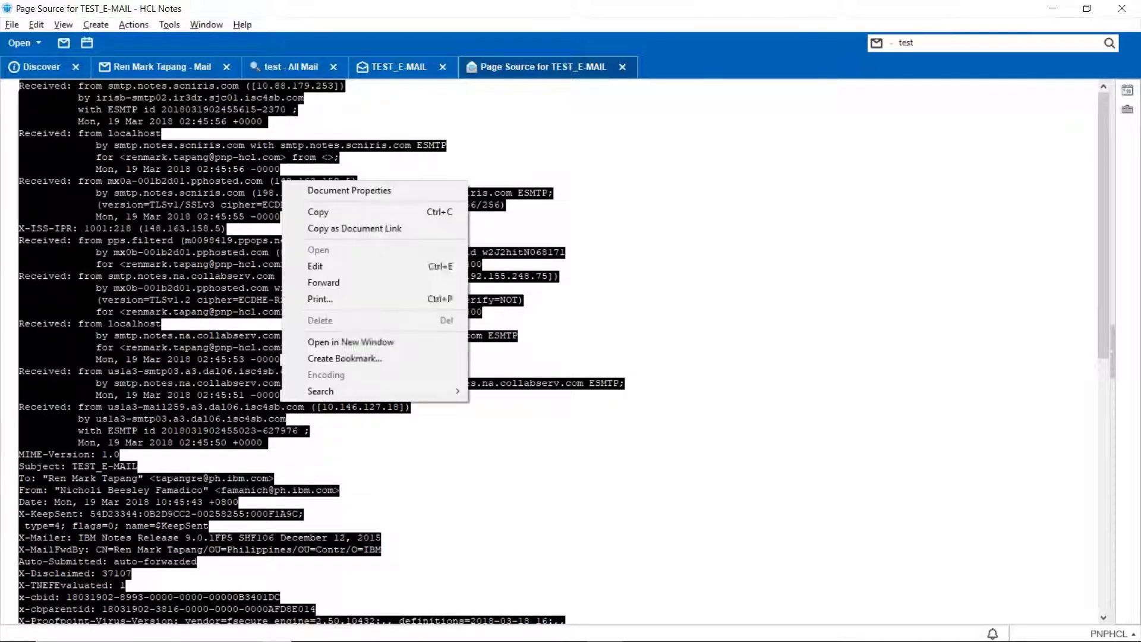
{"action": "left_click", "coordinate": [318, 214]}
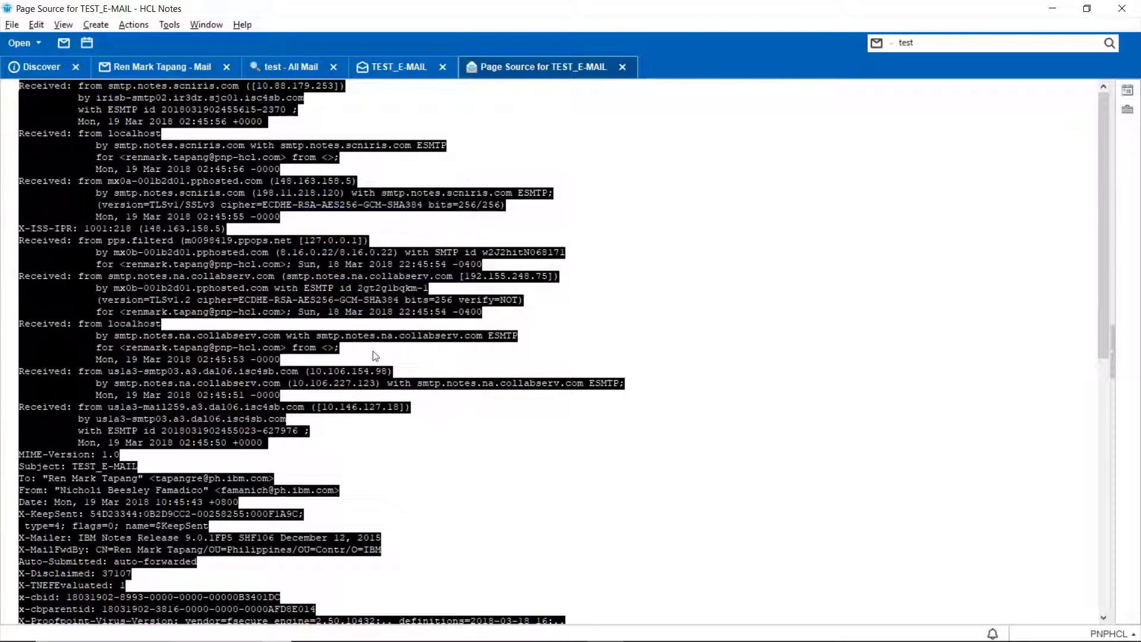
- Paste the copied message source into the untitled Notepad document
{"action": "key", "text": "alt+Tab"}
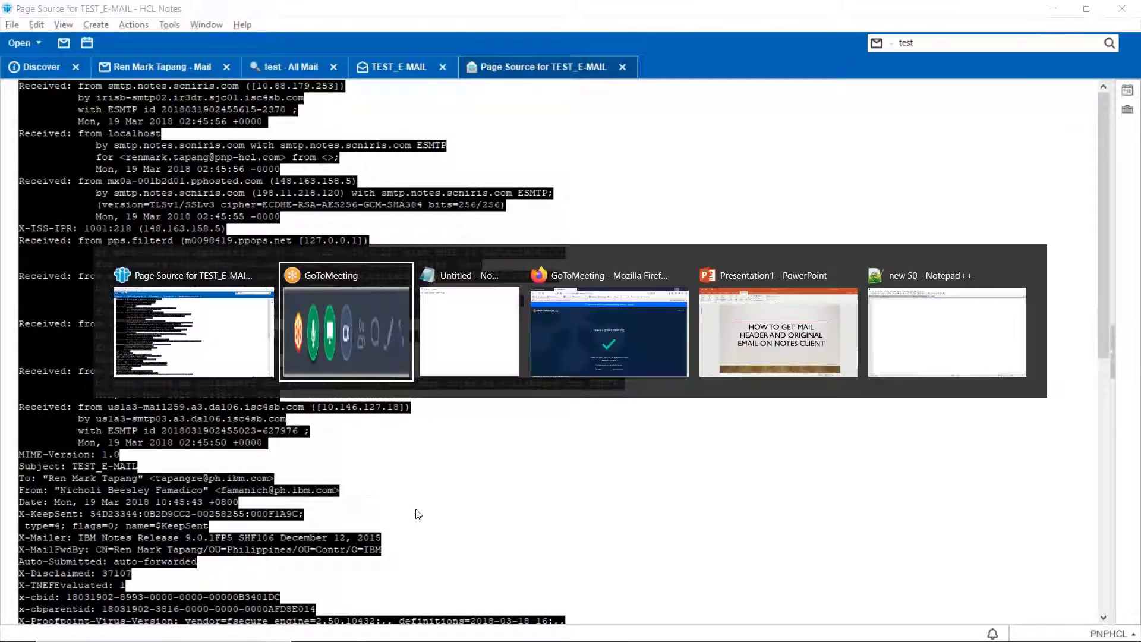
{"action": "key", "text": "alt+Tab"}
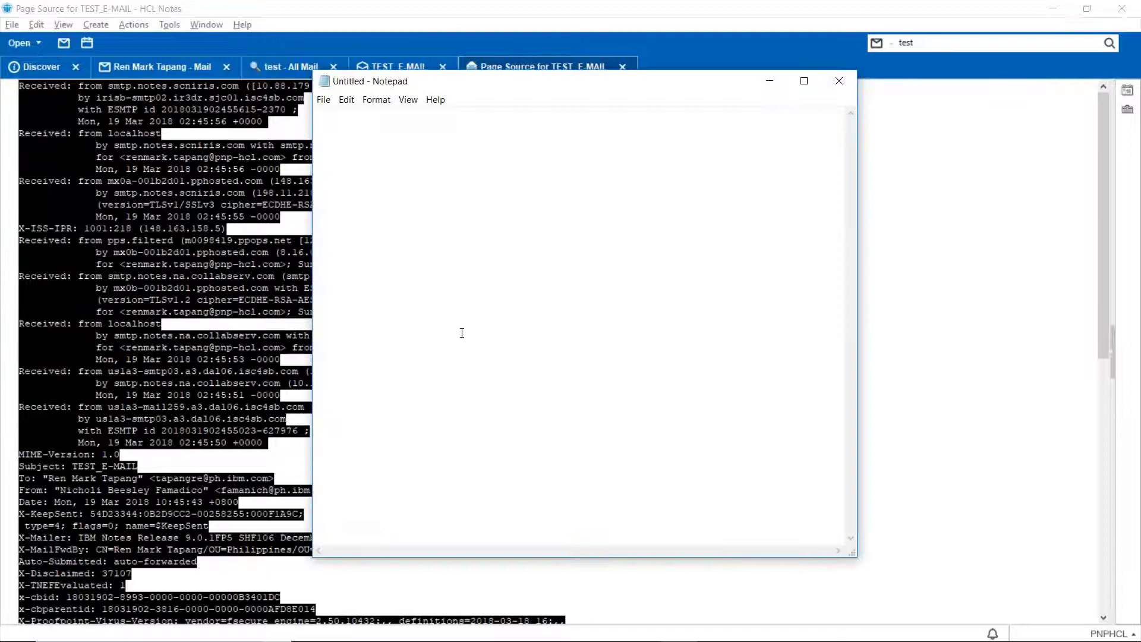
{"action": "key", "text": "ctrl+v"}
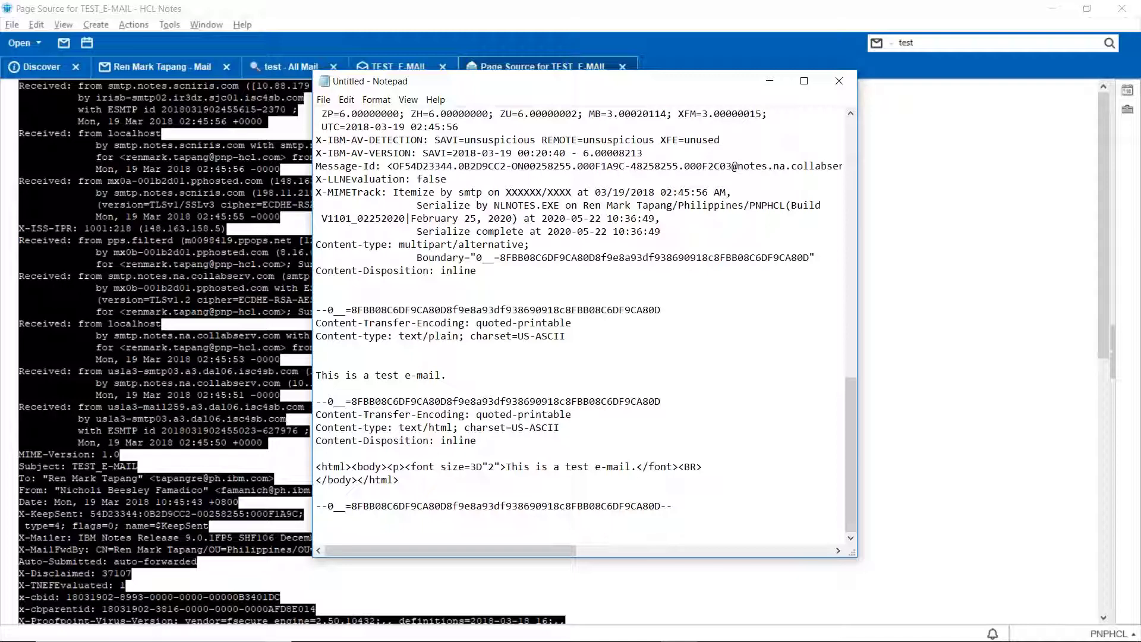
{"action": "left_click", "coordinate": [323, 99]}
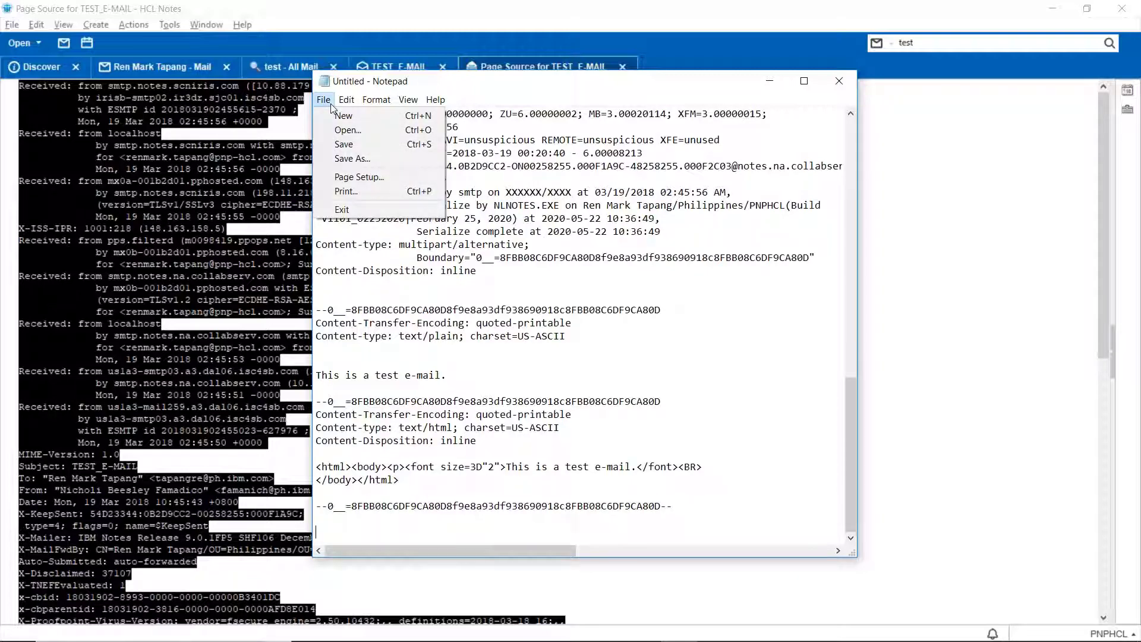
- Save the Notepad document as testemail.txt on the Desktop and close Notepad
{"action": "left_click", "coordinate": [354, 159]}
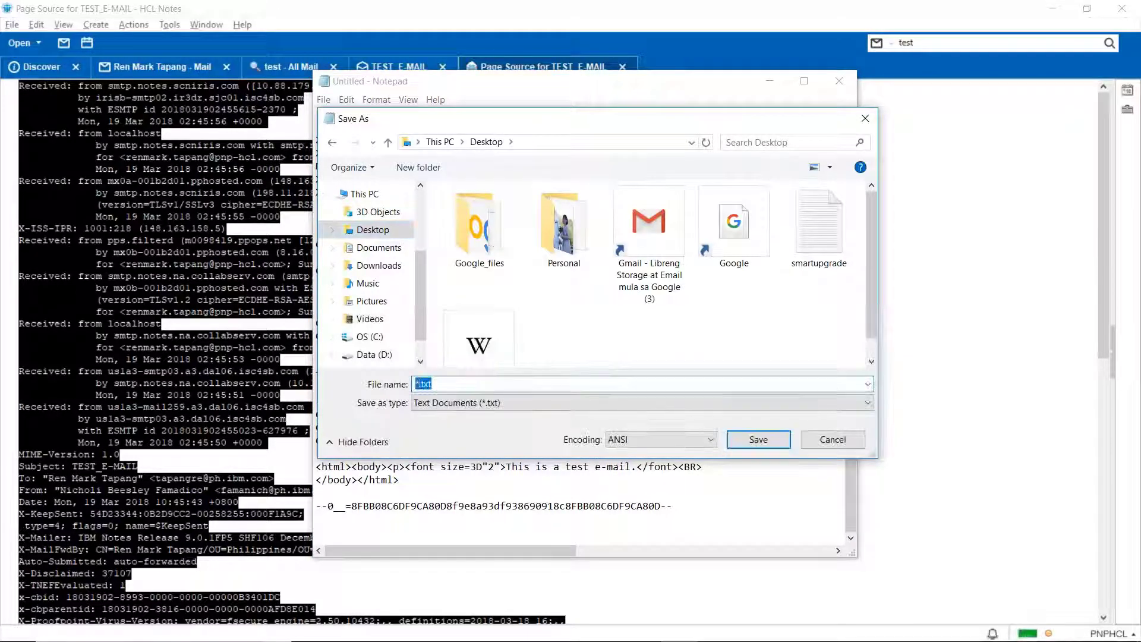
{"action": "type", "text": "testemail"}
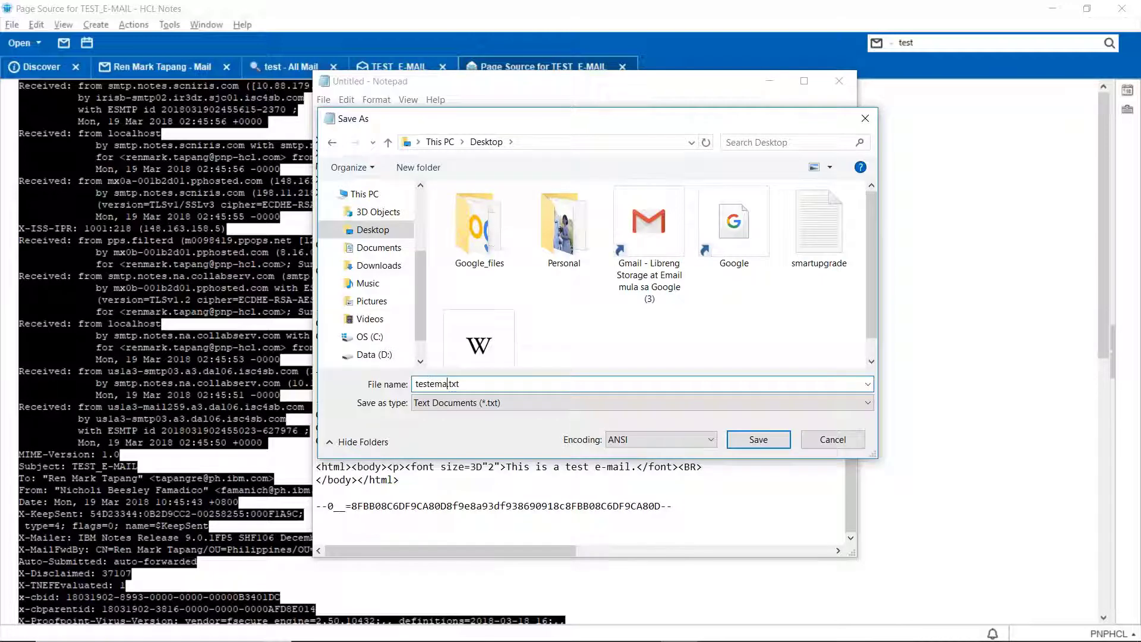
{"action": "left_click", "coordinate": [759, 440]}
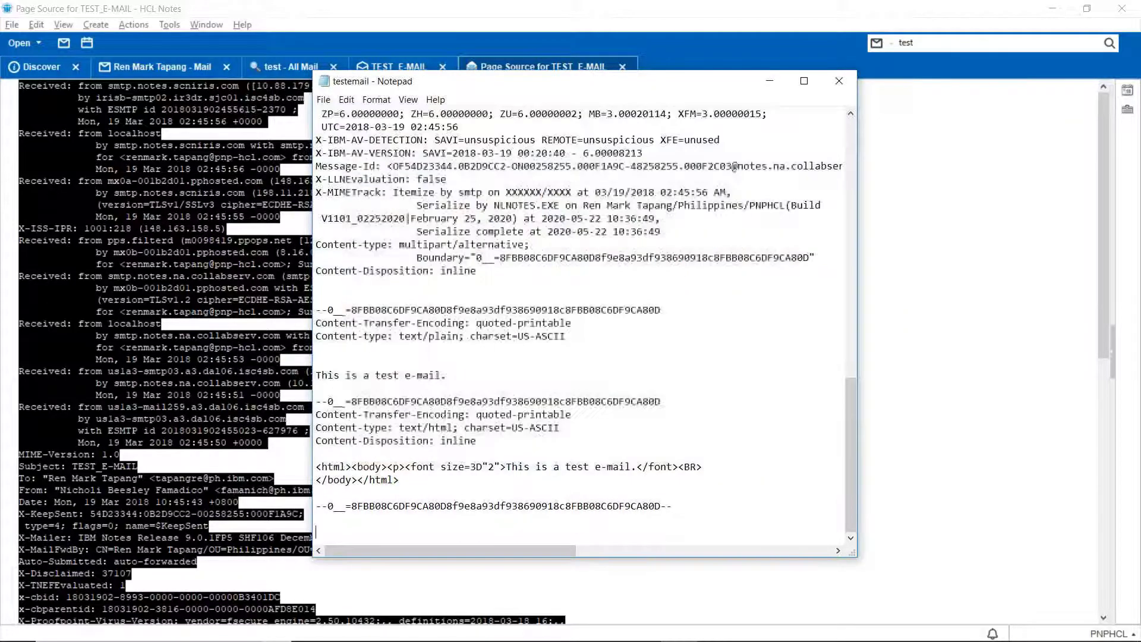
{"action": "left_click", "coordinate": [840, 83]}
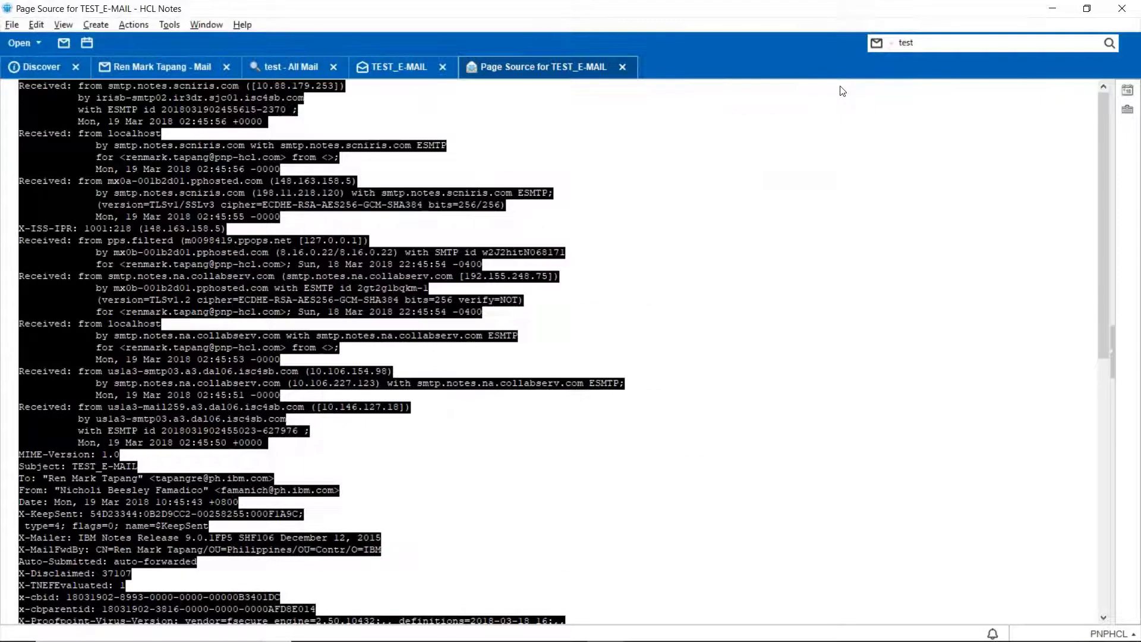
- Go back to the TEST_E-MAIL message tab and open its File menu
{"action": "left_click", "coordinate": [399, 66]}
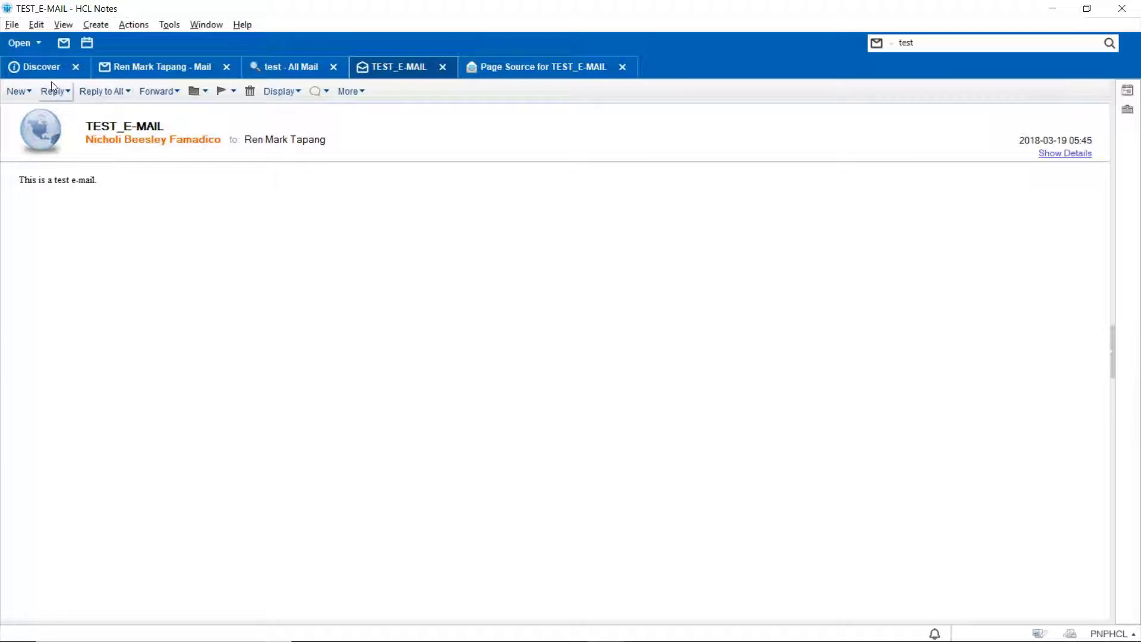
{"action": "left_click", "coordinate": [12, 25]}
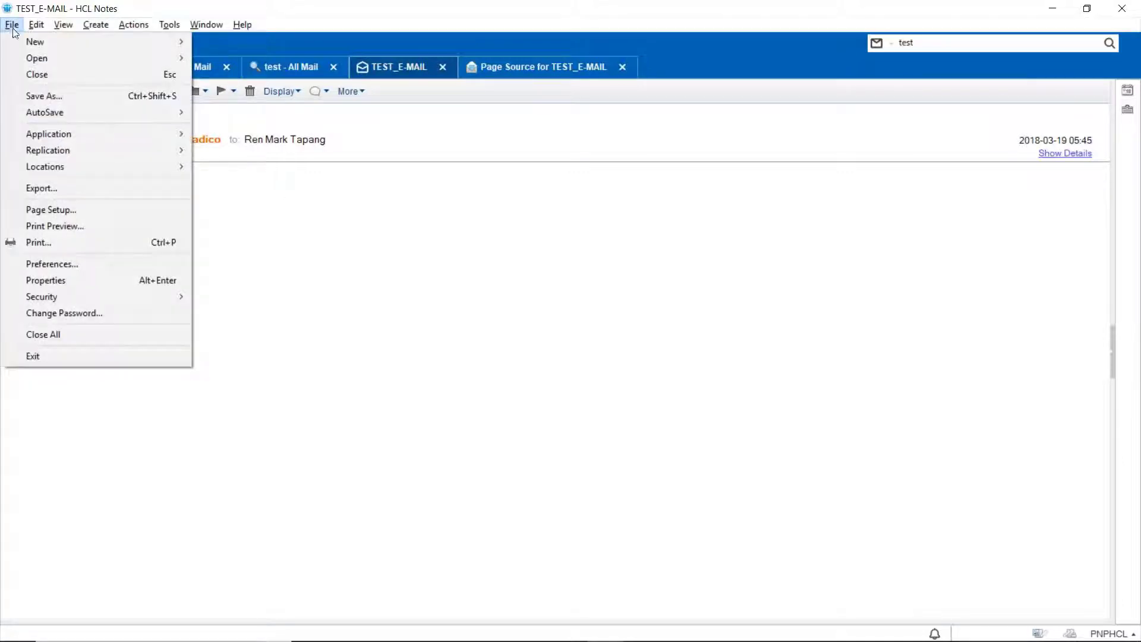
- Save TEST_E-MAIL to the Desktop as an HCL Notes Mail Message (.eml) file
{"action": "left_click", "coordinate": [33, 99]}
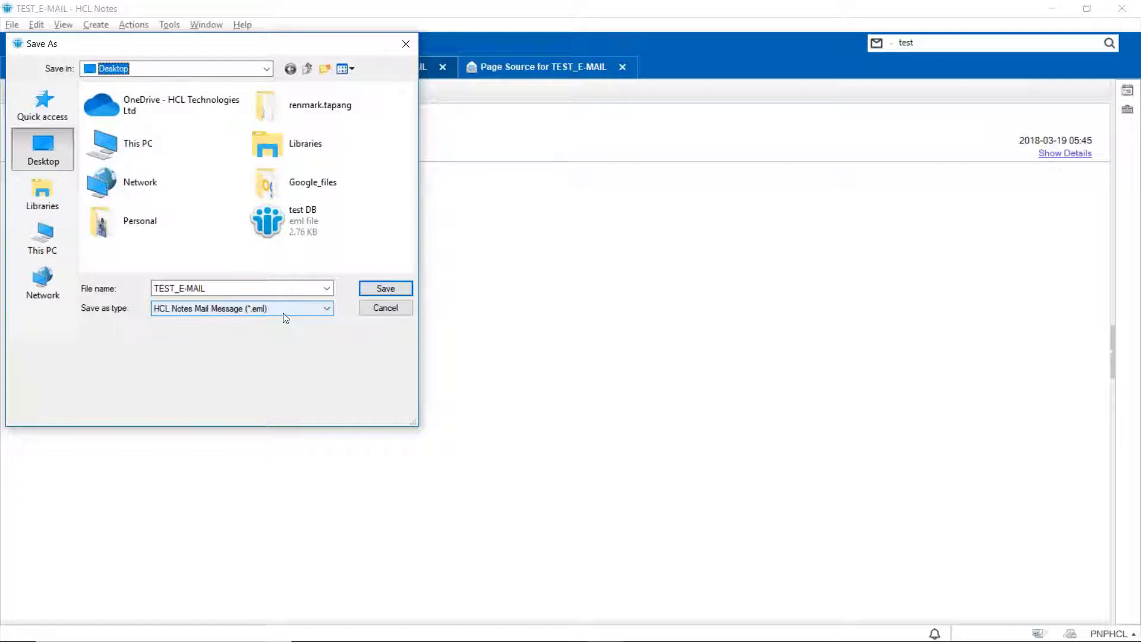
{"action": "left_click", "coordinate": [228, 288]}
{"action": "double_click", "coordinate": [229, 287]}
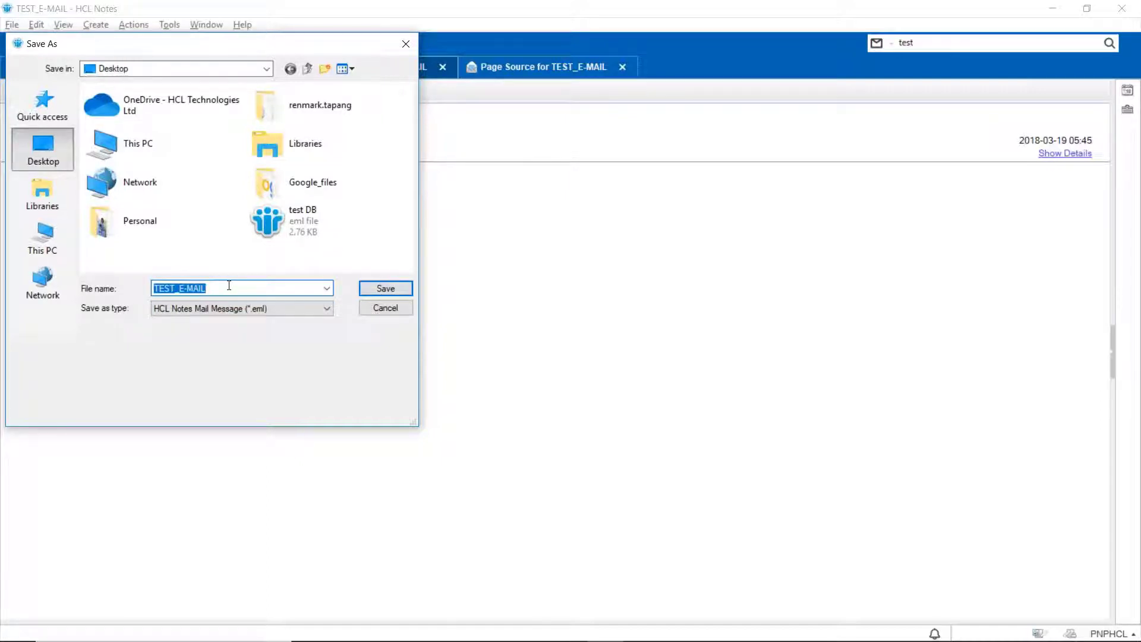
{"action": "left_click", "coordinate": [385, 288]}
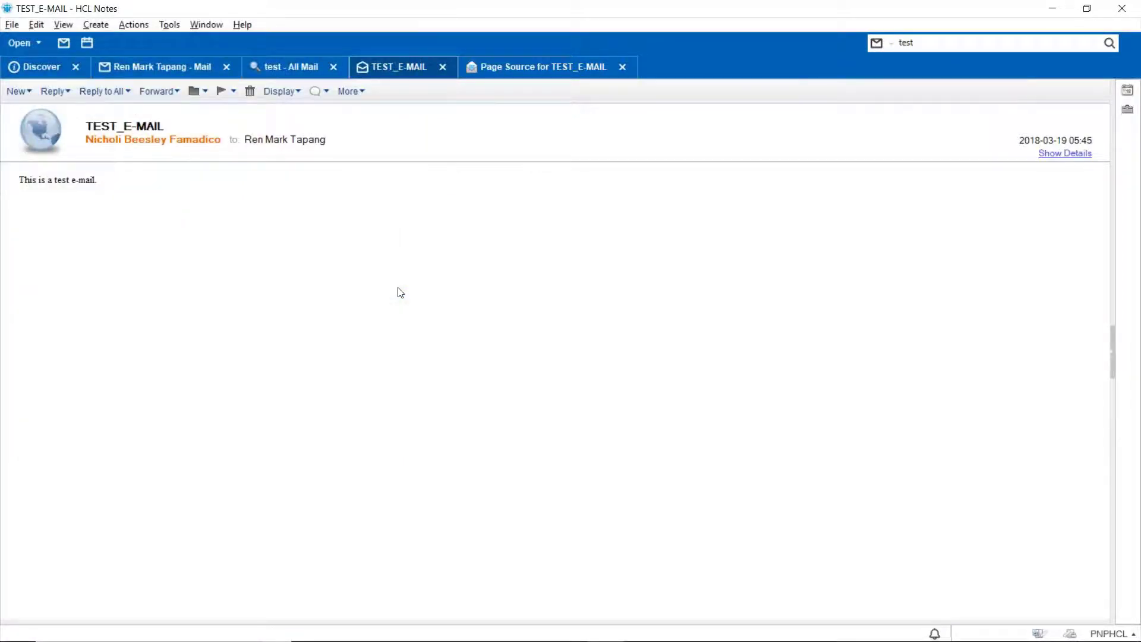